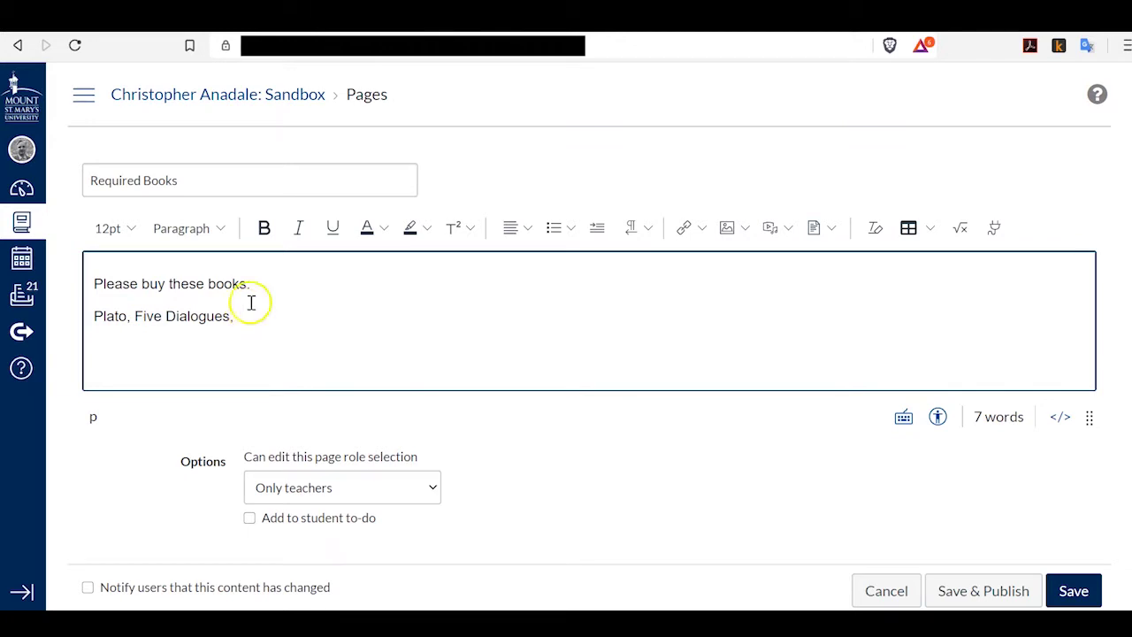
Switch to the Amazon product page for Plato's Five Dialogues.
key(ctrl+Tab)
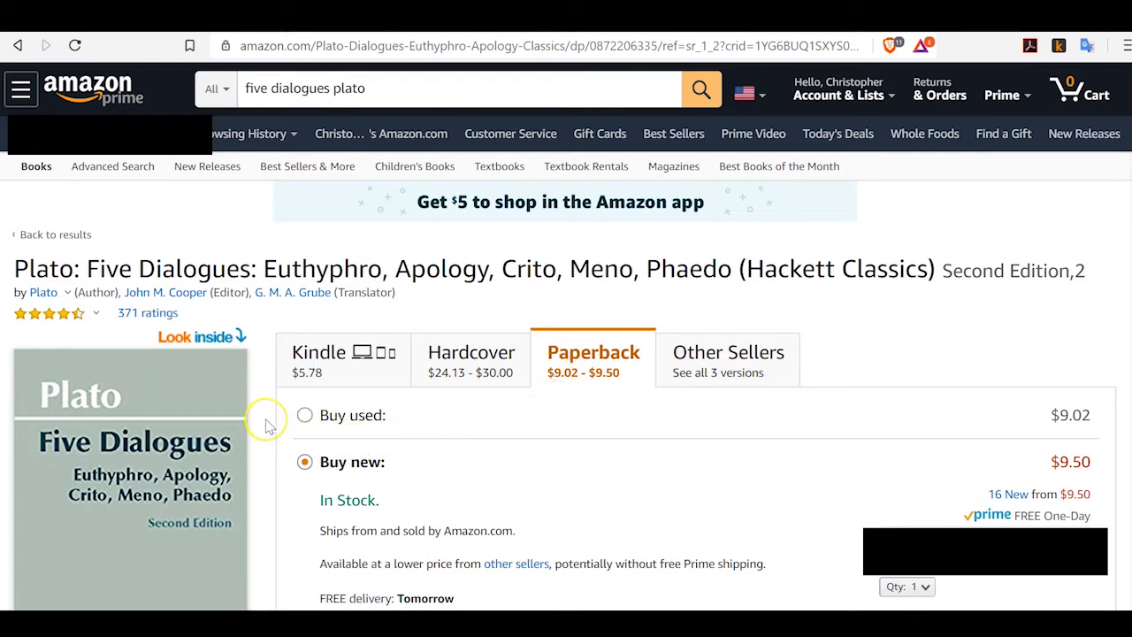
scroll(270, 429, down, 3)
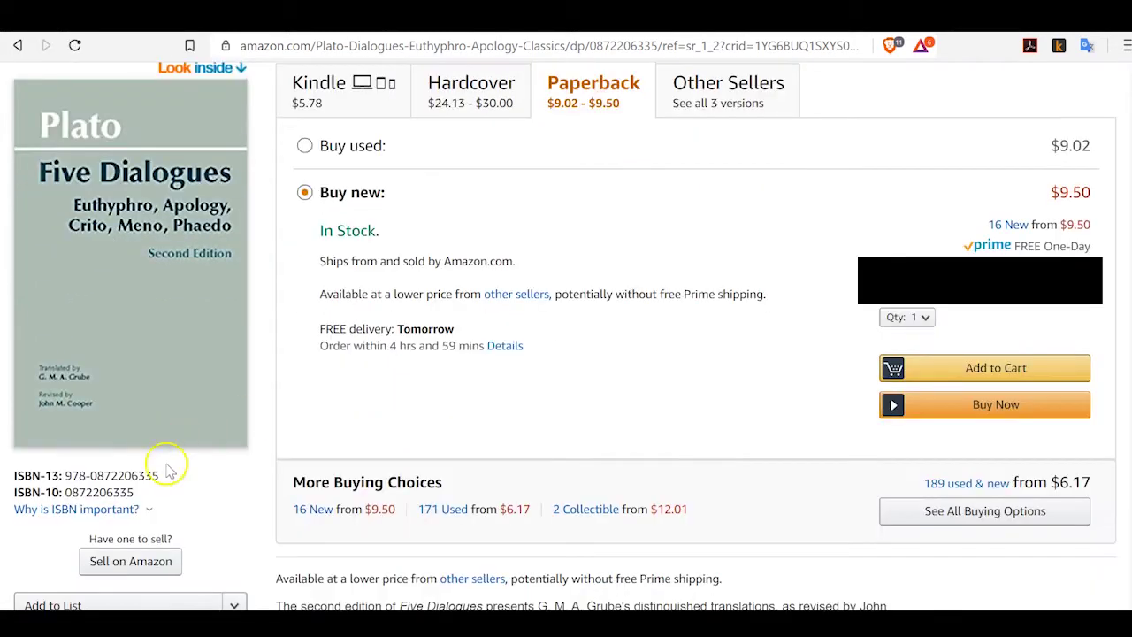
drag(161, 475, 22, 471)
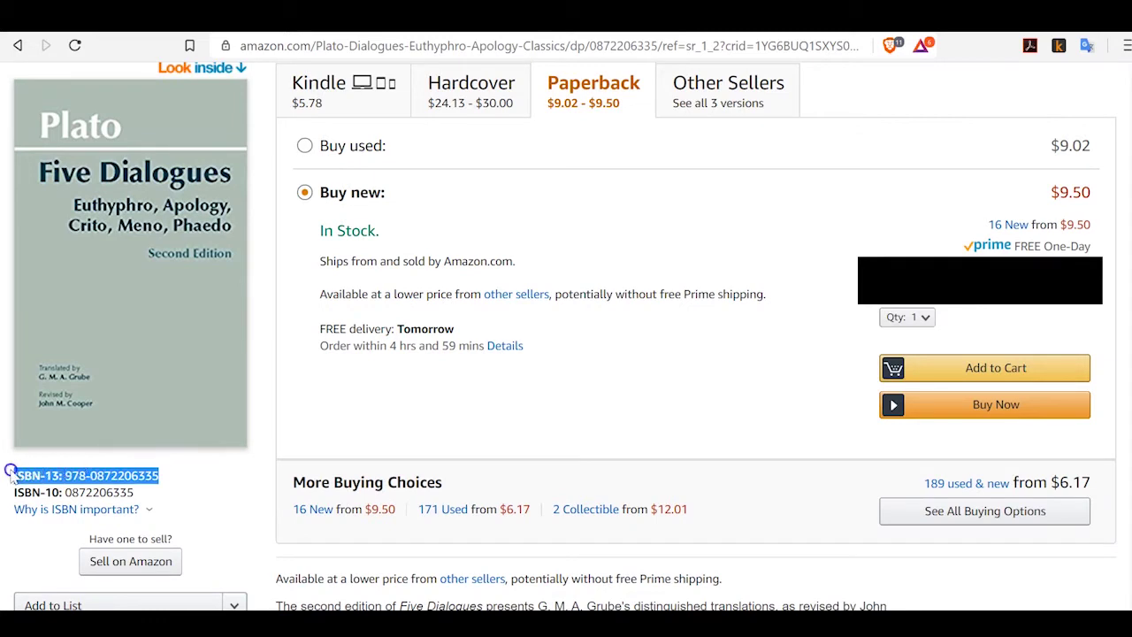
right_click(54, 473)
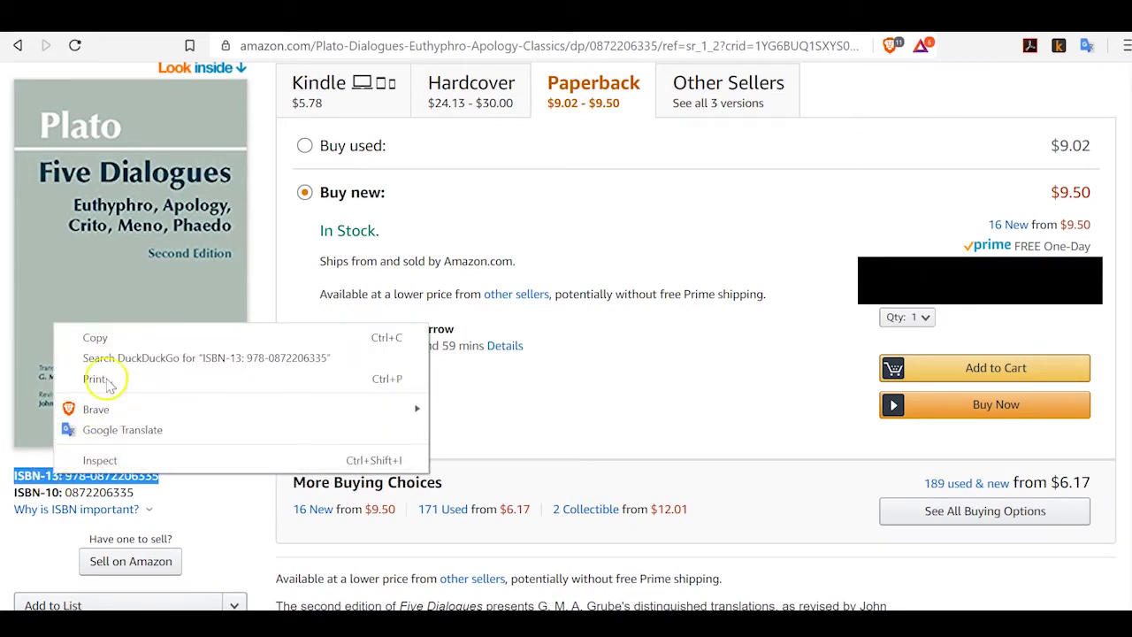
click(124, 341)
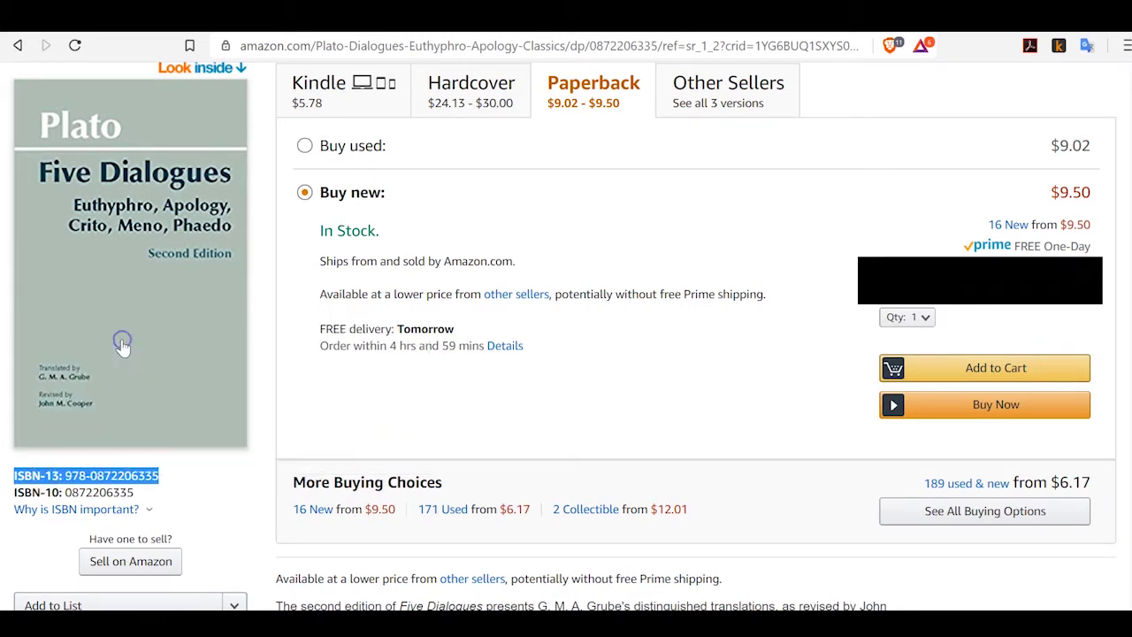
key(ctrl+Tab)
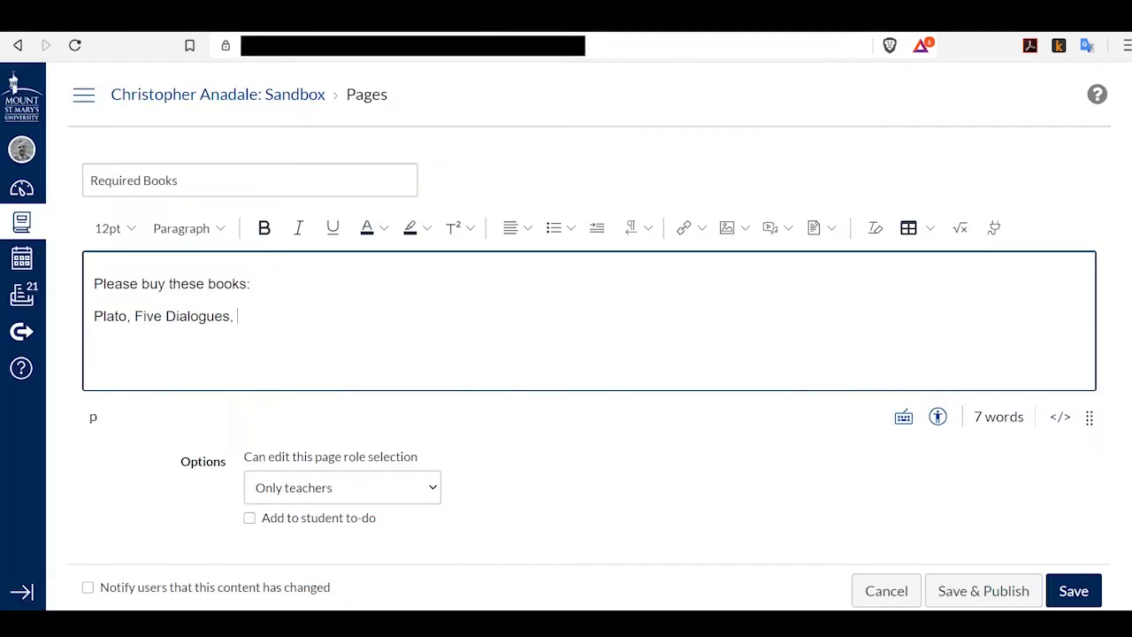
right_click(265, 316)
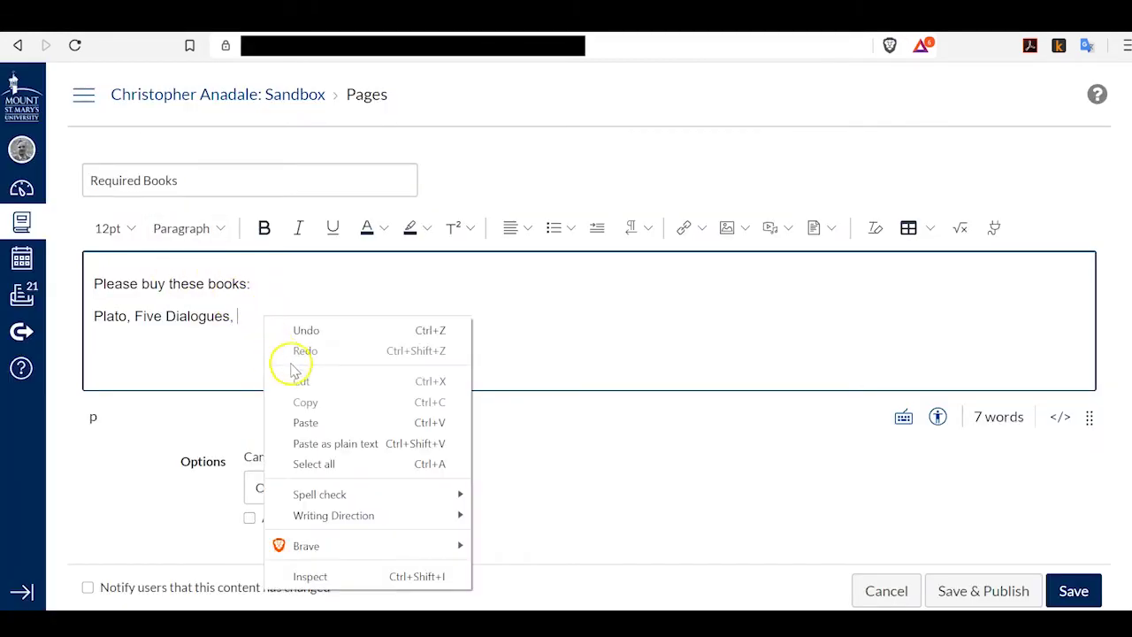
click(315, 438)
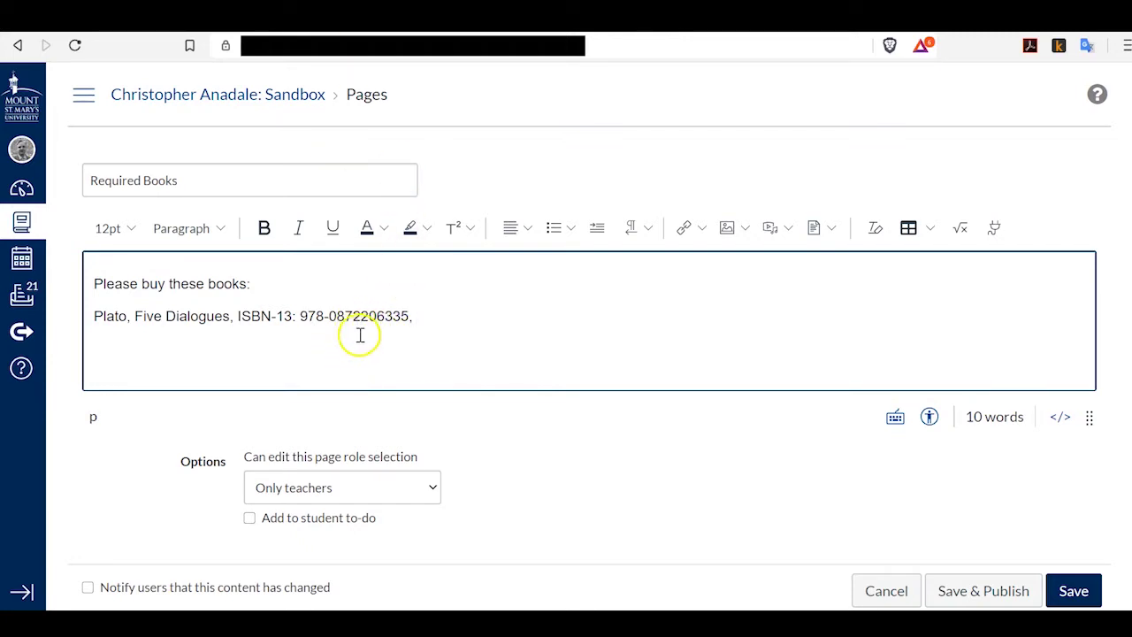
Open the Five Dialogues cover image in a new tab from the Amazon page.
key(ctrl+Tab)
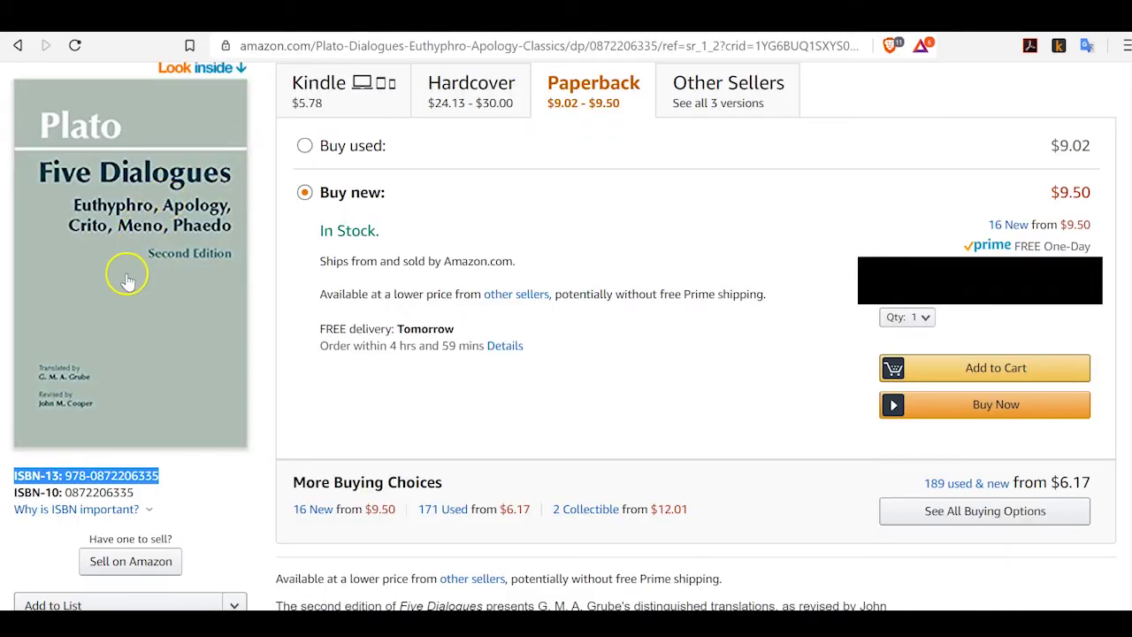
scroll(128, 257, up, 1)
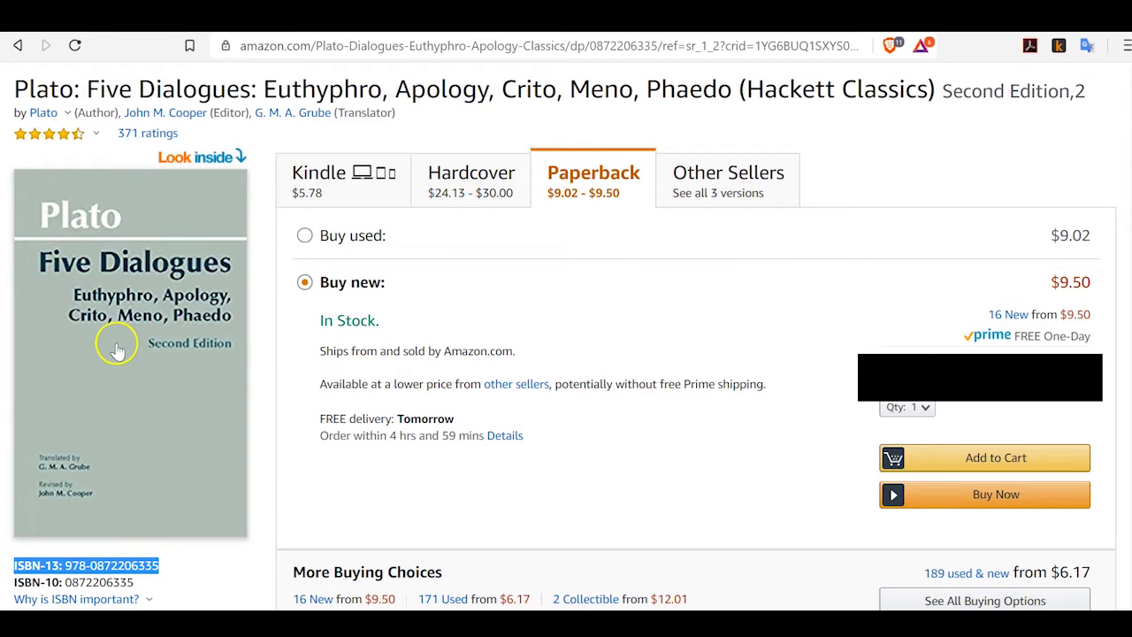
right_click(117, 348)
click(146, 359)
Copy the cover image's full web address and return to the Canvas editor.
key(ctrl+Tab)
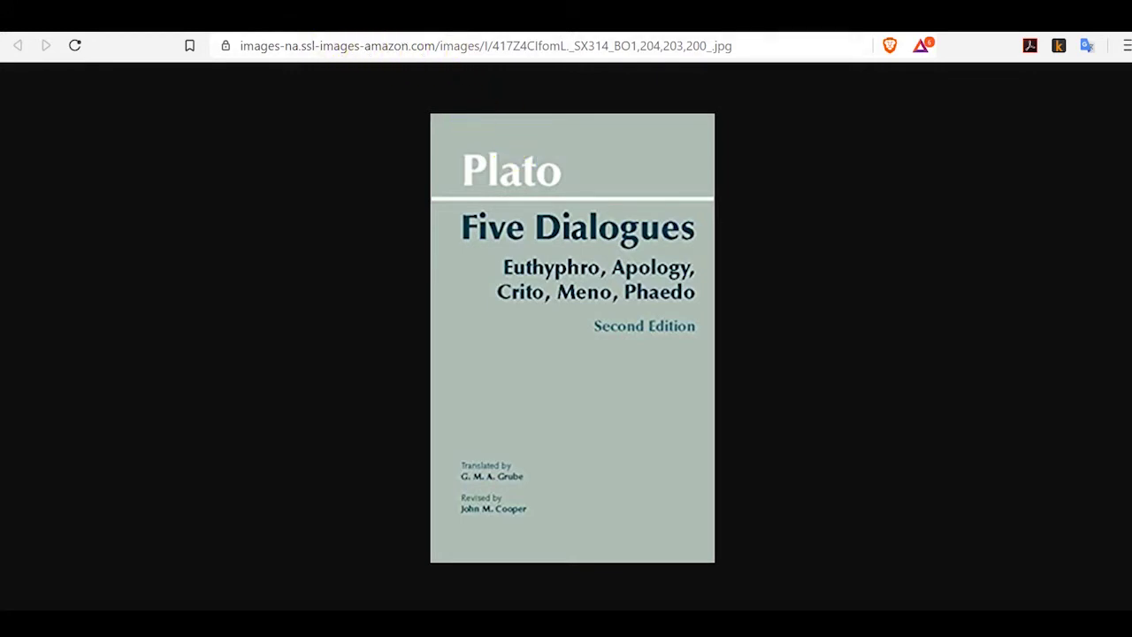
drag(754, 43, 250, 49)
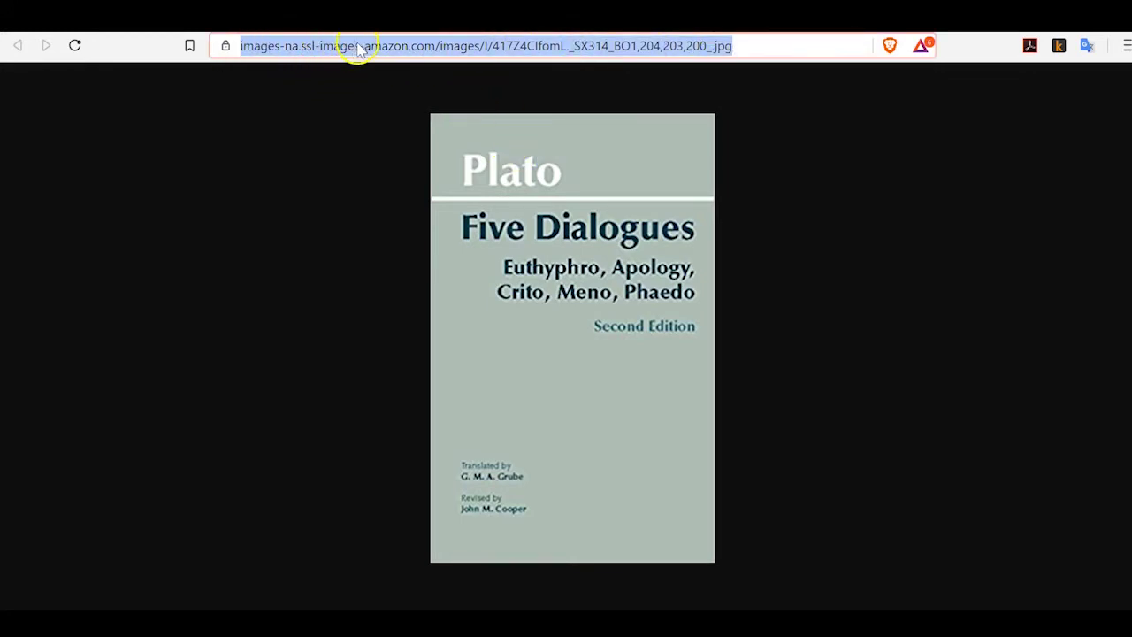
right_click(359, 50)
click(392, 111)
key(ctrl+Tab)
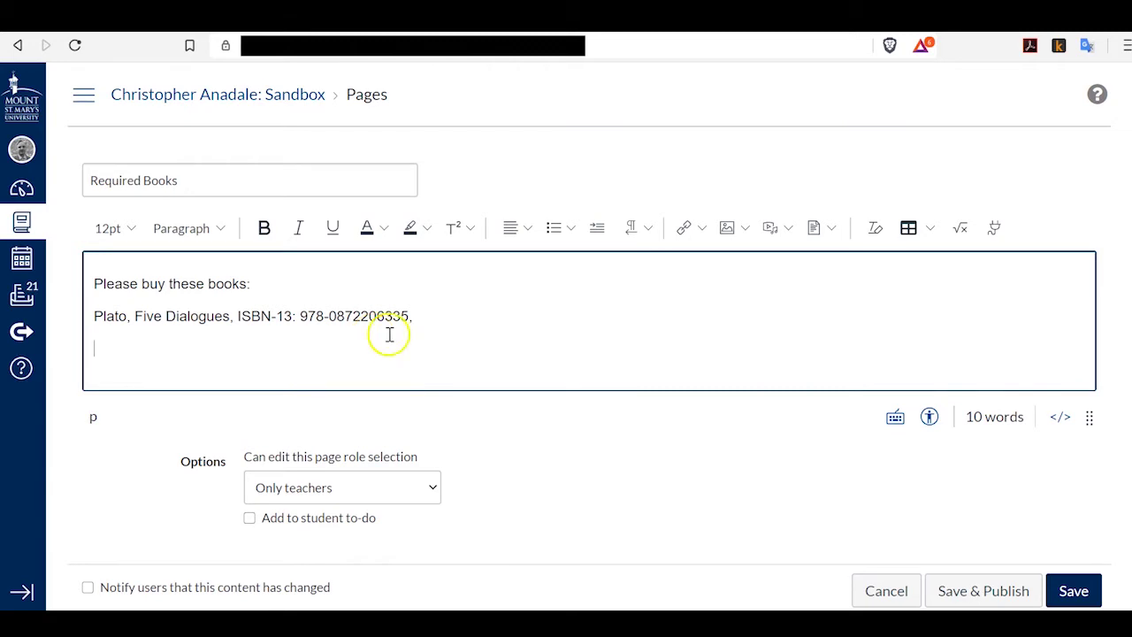
Insert the Five Dialogues cover below the ISBN line using its pasted Amazon image URL.
click(743, 229)
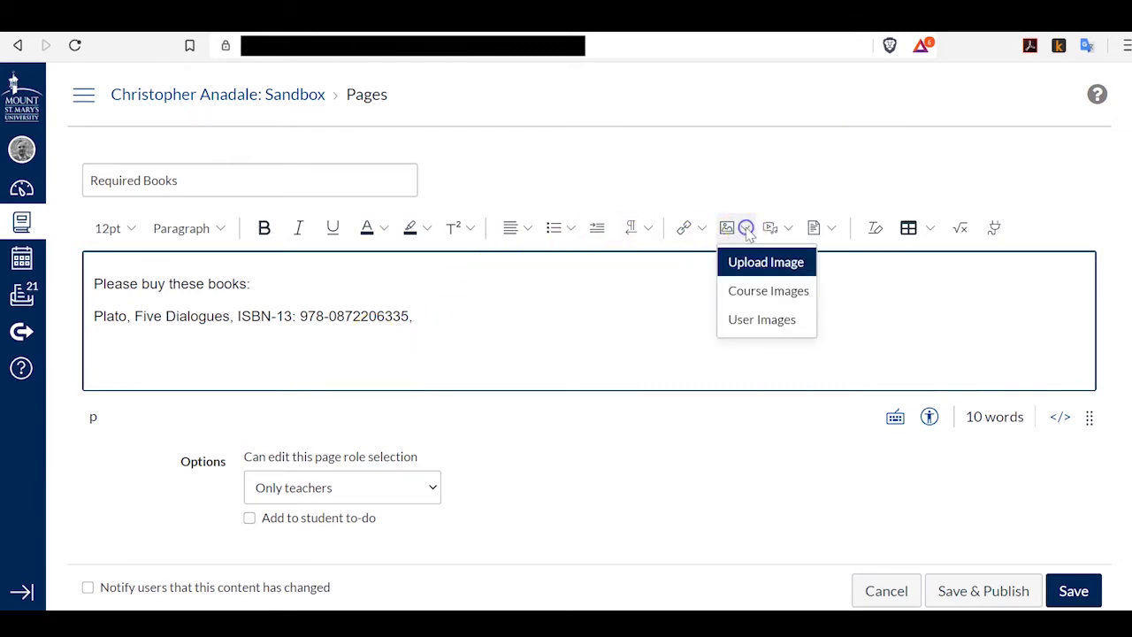
click(740, 262)
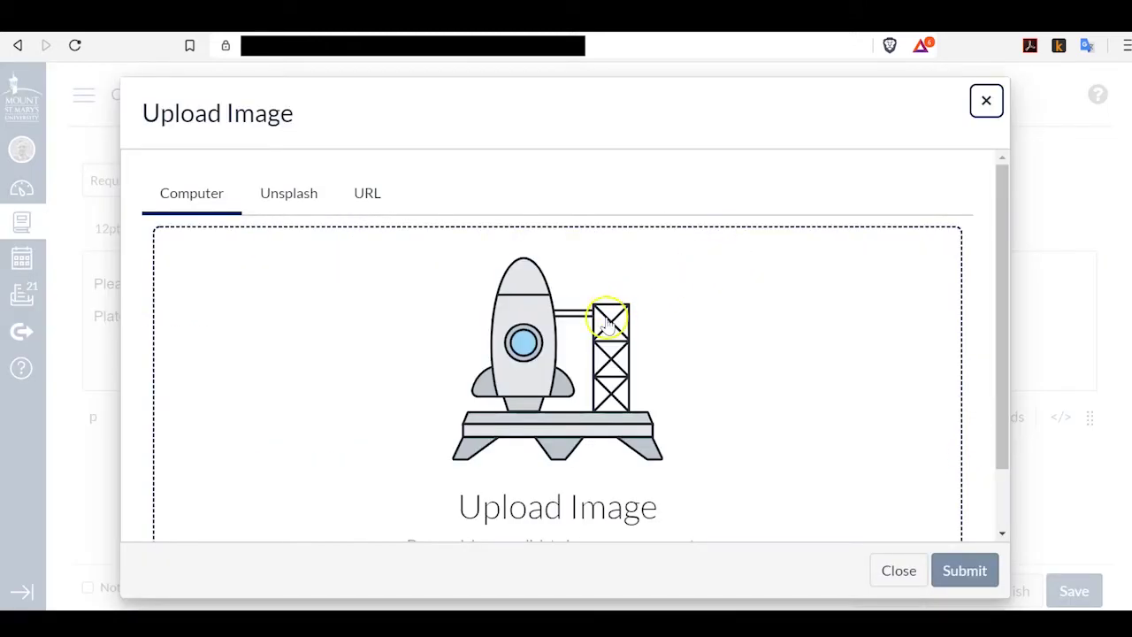
click(366, 194)
click(279, 270)
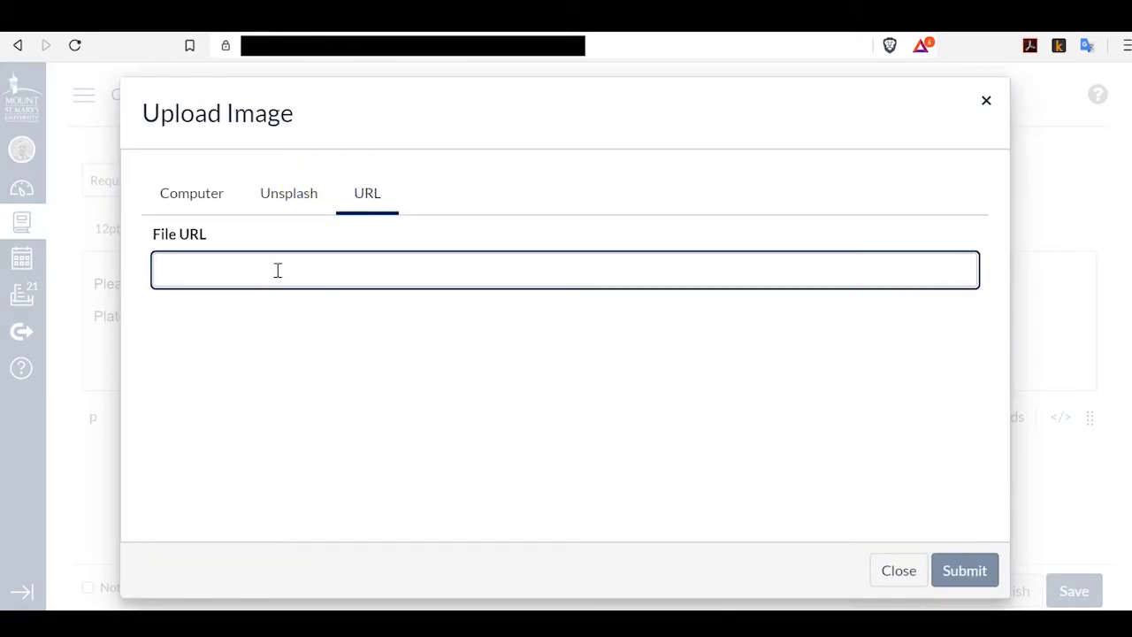
right_click(278, 270)
click(330, 374)
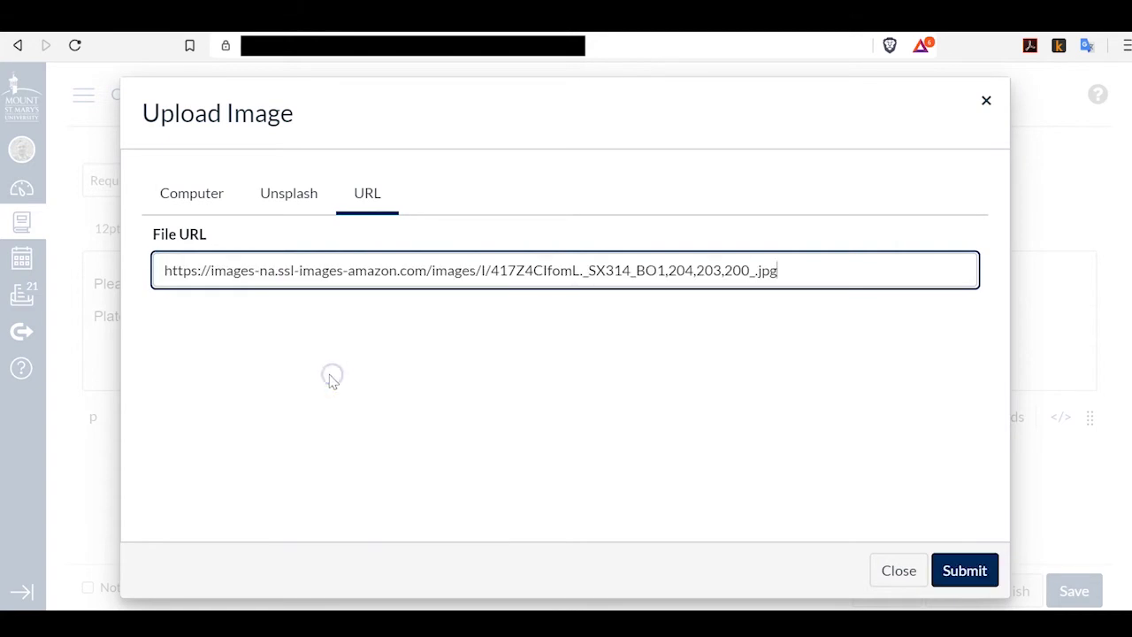
click(964, 570)
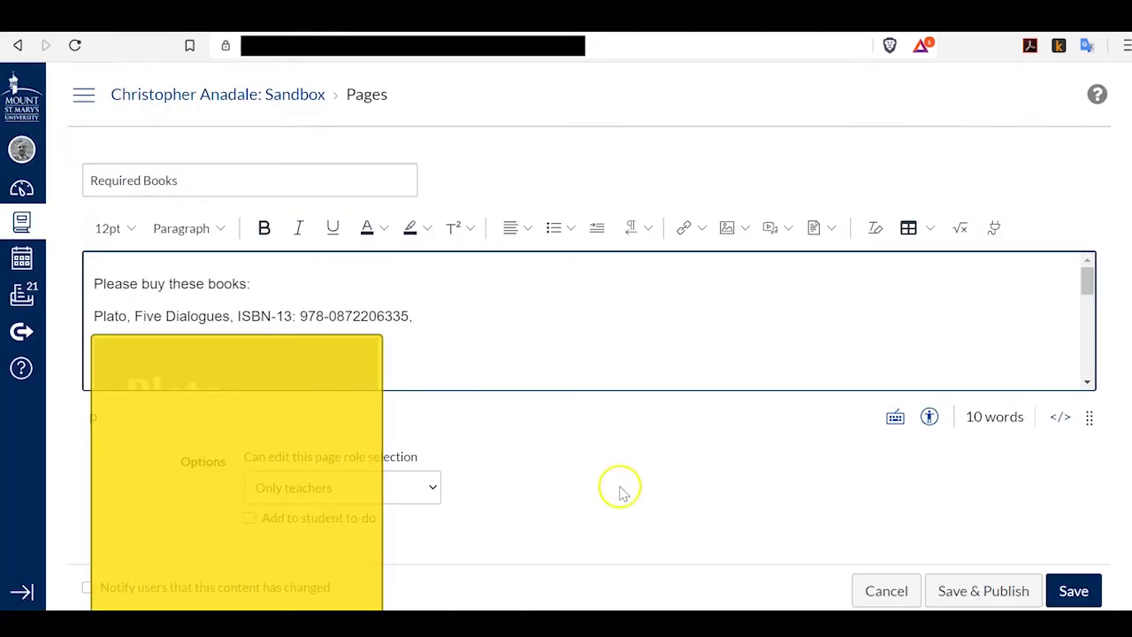
In the cover image's options, add alt text and set the width to 200 px, proportions locked.
scroll(297, 307, down, 1)
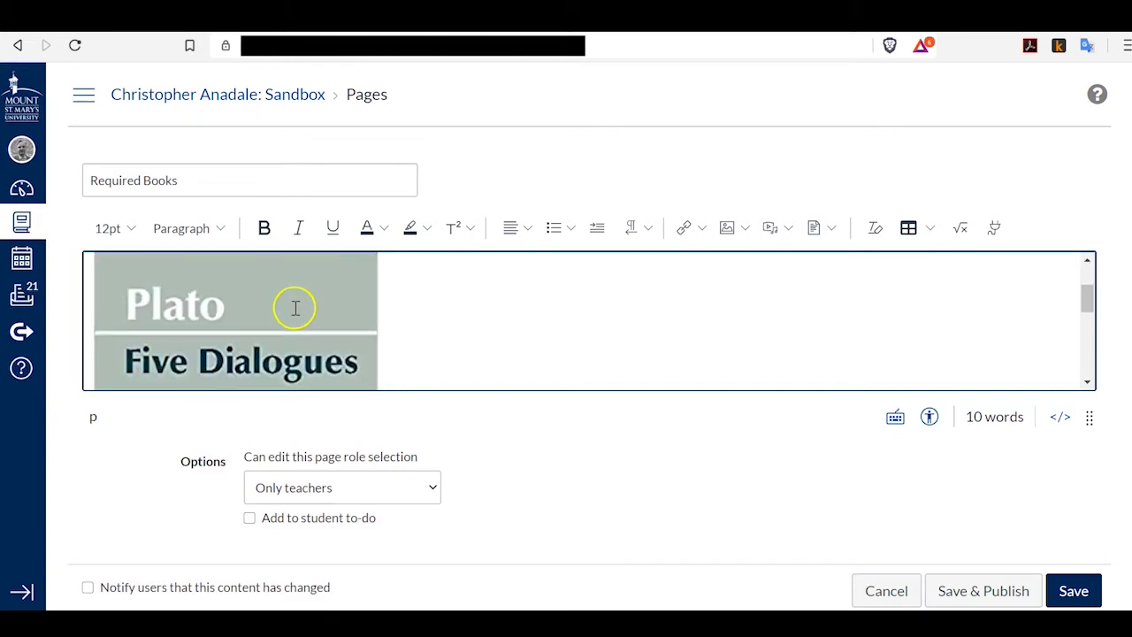
click(276, 331)
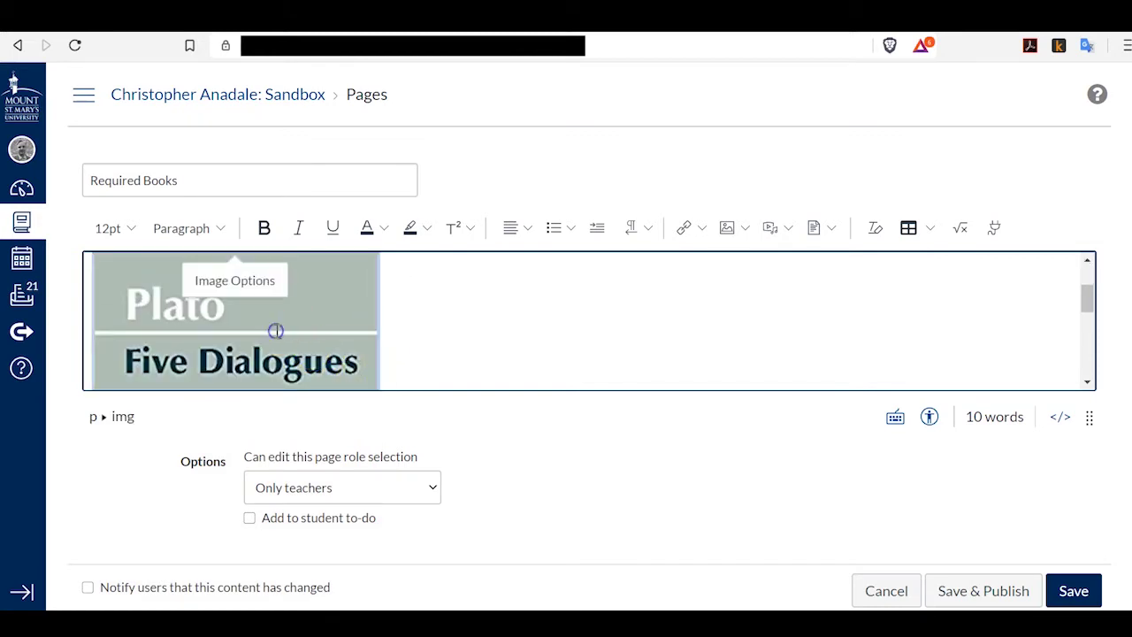
click(248, 290)
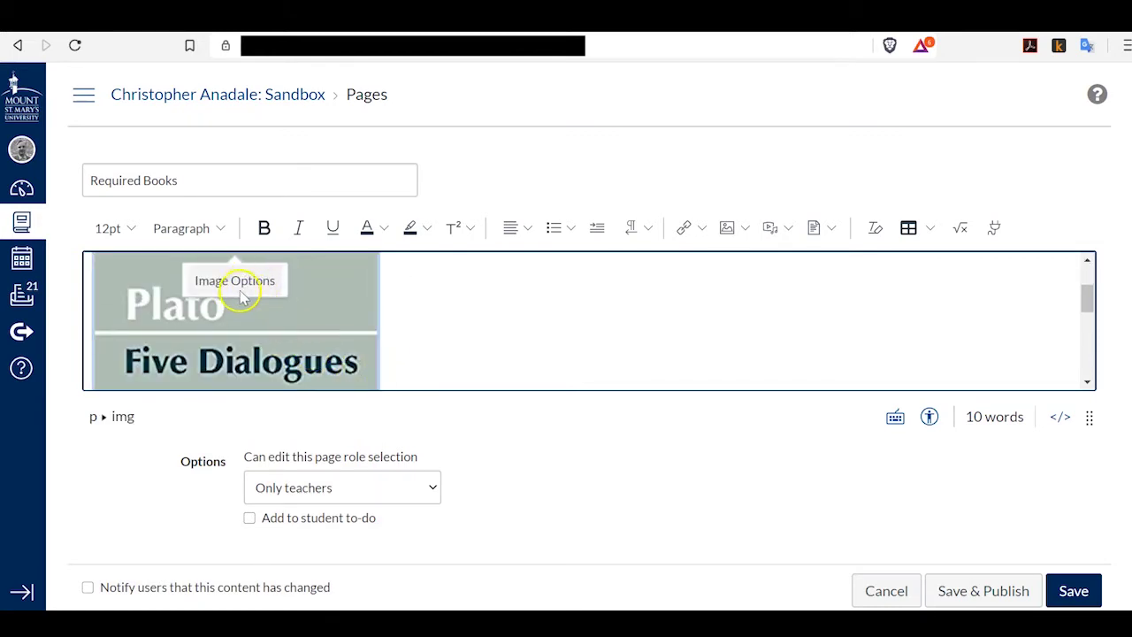
click(245, 296)
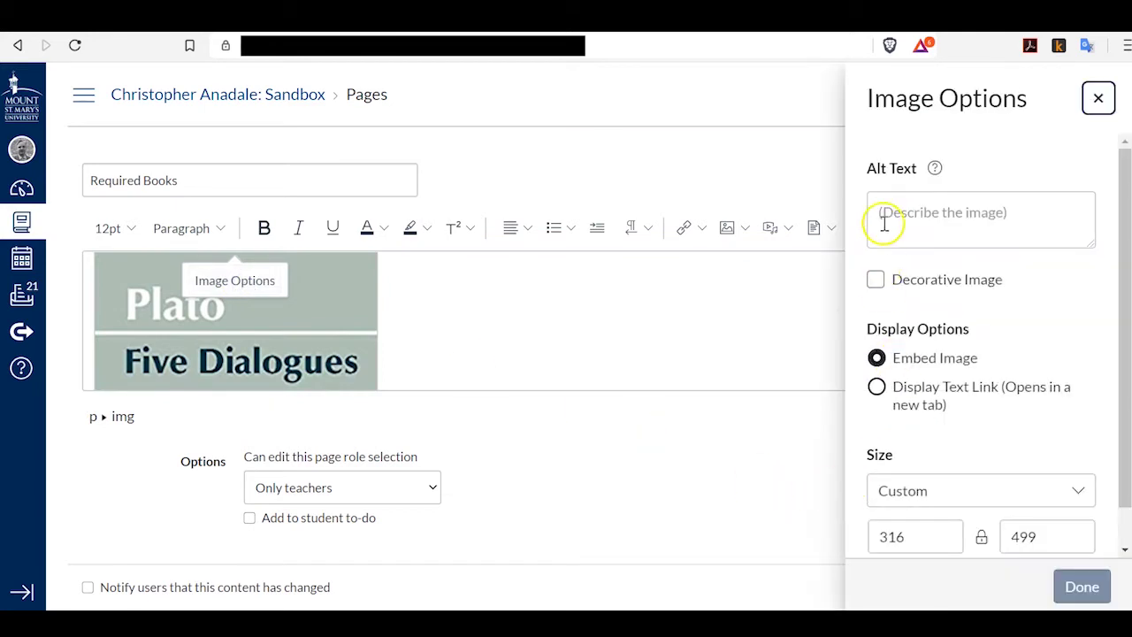
click(884, 224)
text(Plato cover)
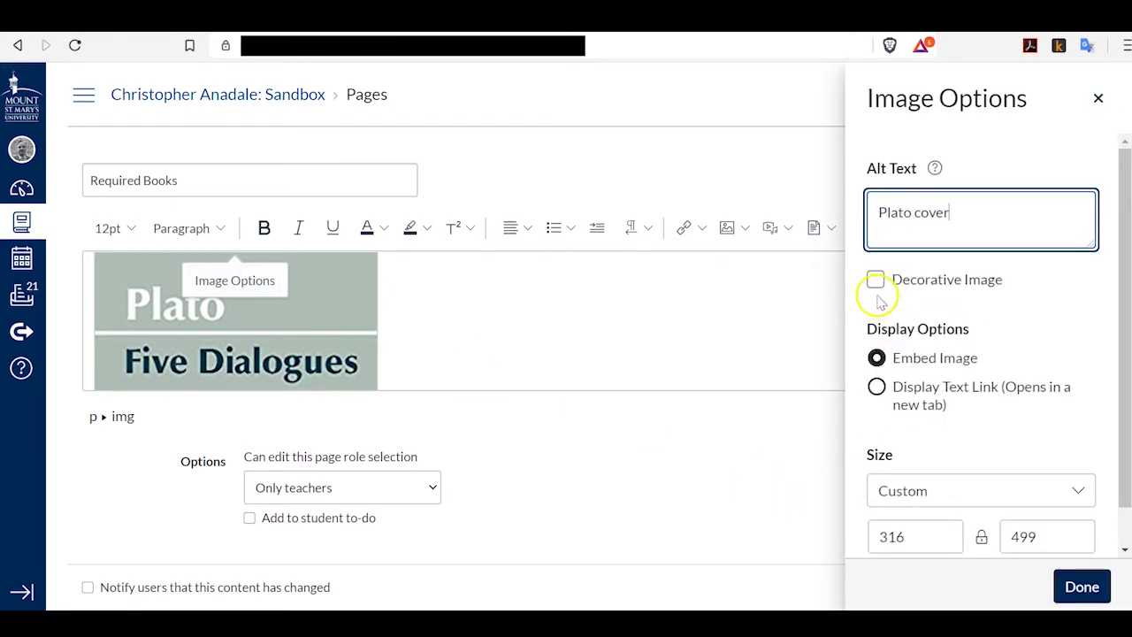
drag(921, 539, 882, 537)
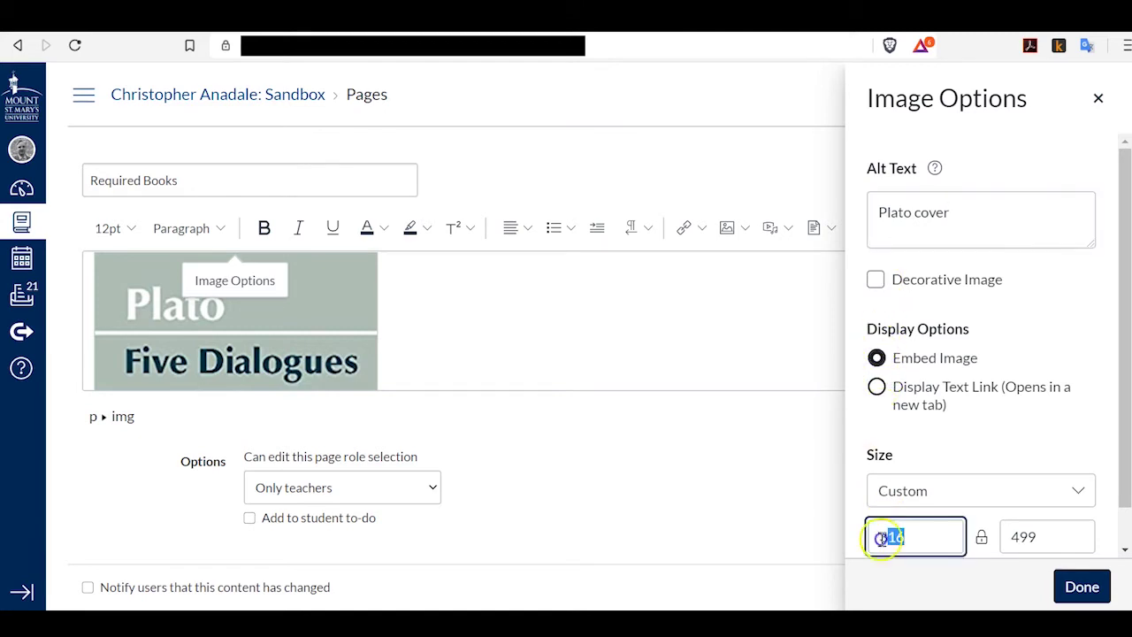
text(200)
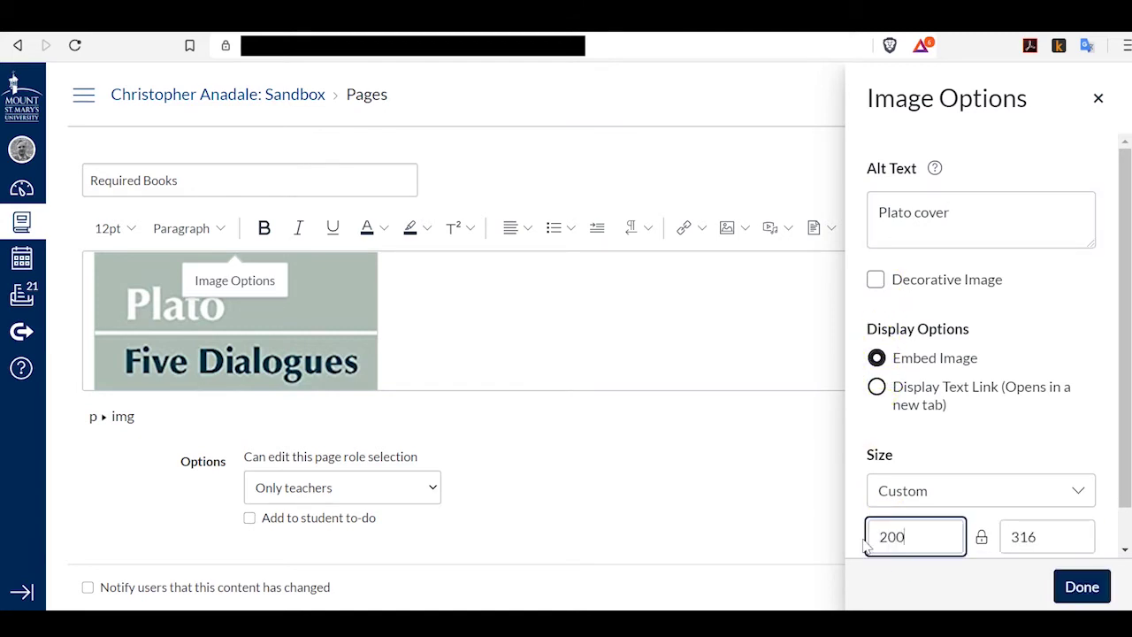
click(1086, 588)
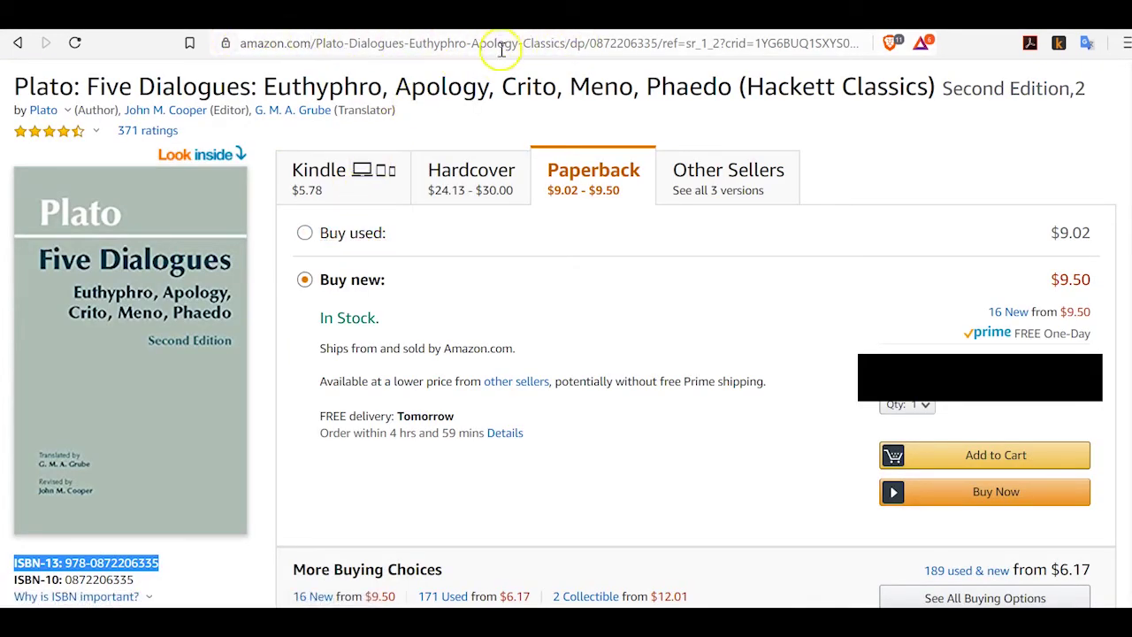
click(662, 43)
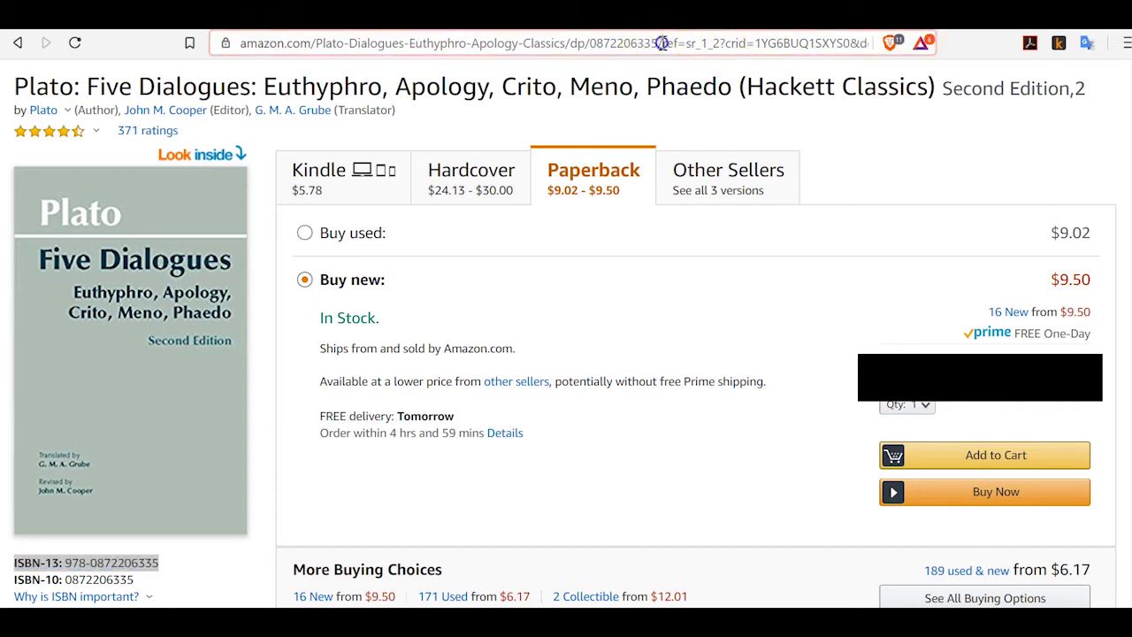
drag(649, 41, 285, 42)
drag(133, 58, 141, 61)
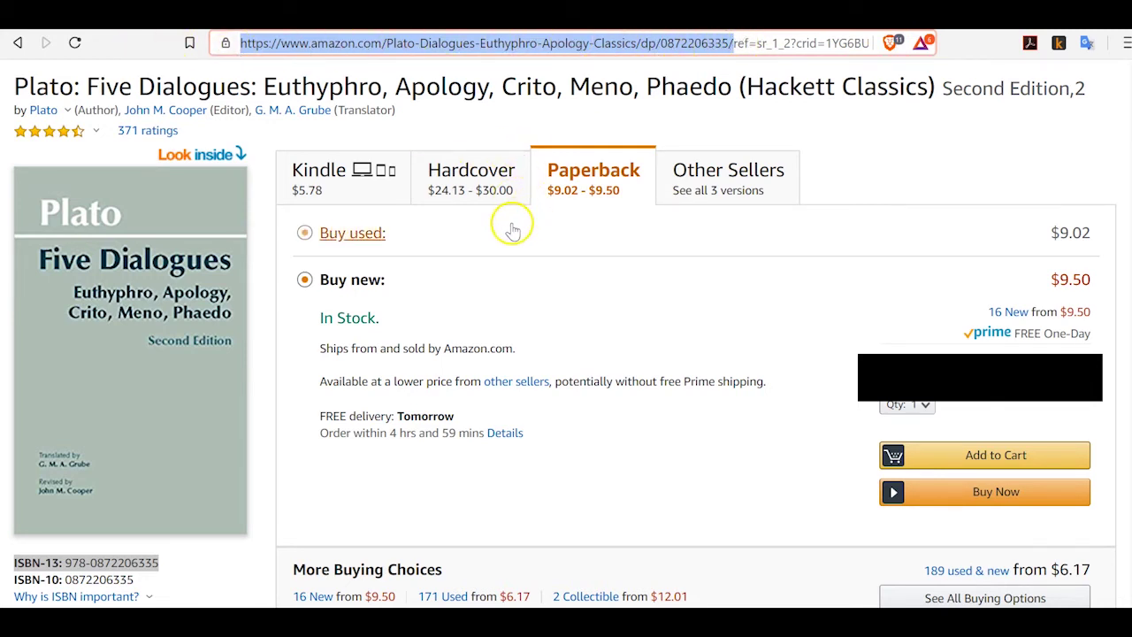
right_click(462, 43)
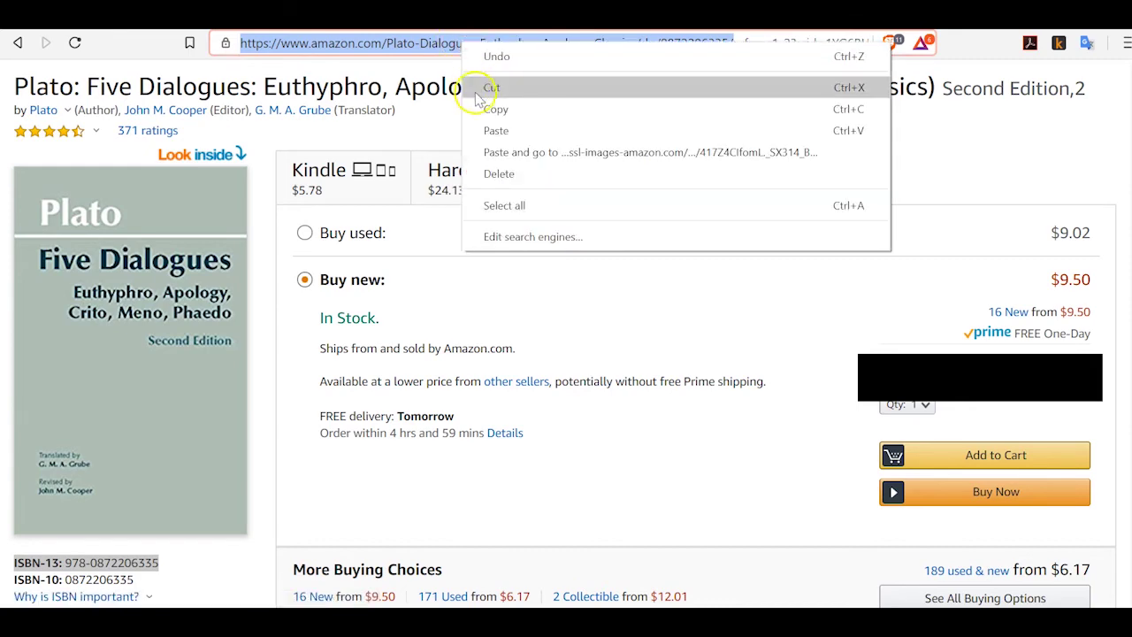
click(481, 108)
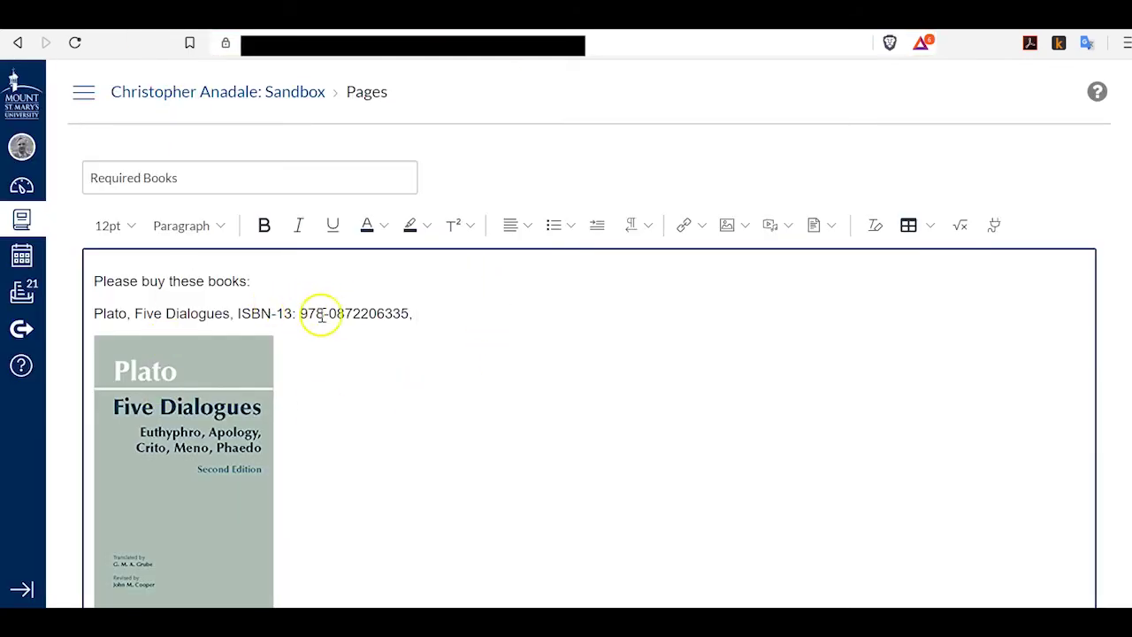
click(410, 307)
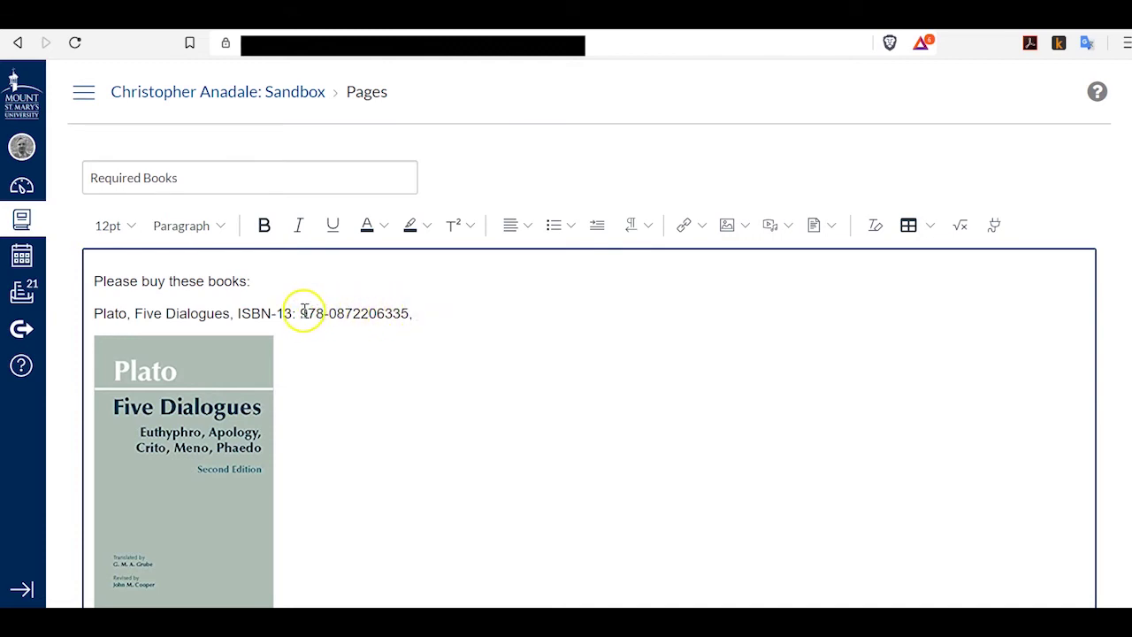
drag(315, 313, 405, 313)
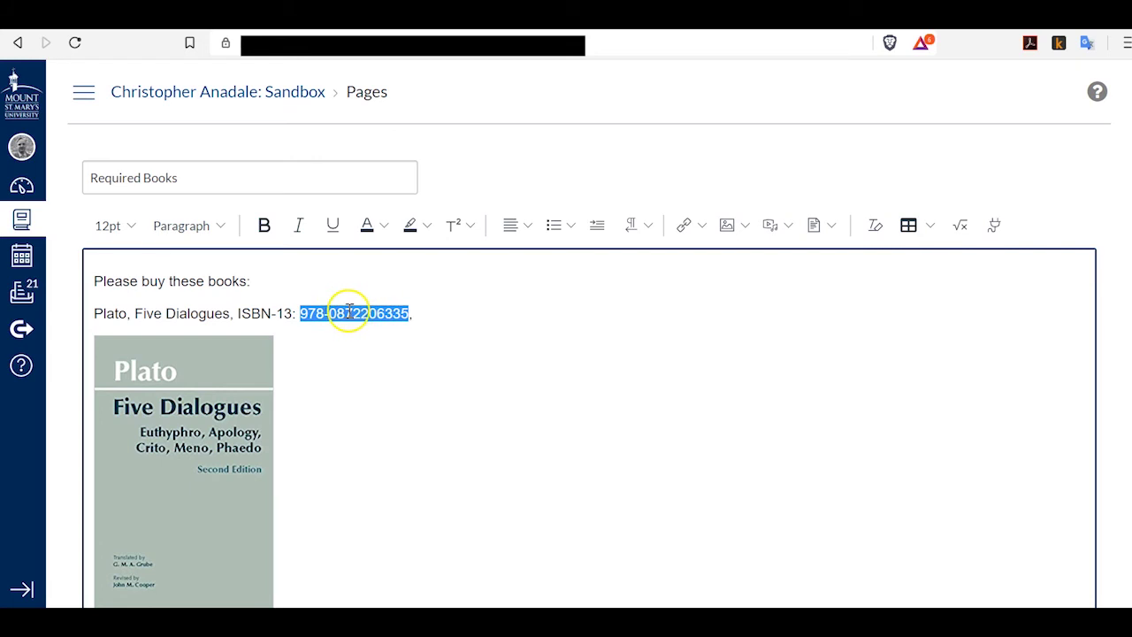
click(705, 228)
click(695, 259)
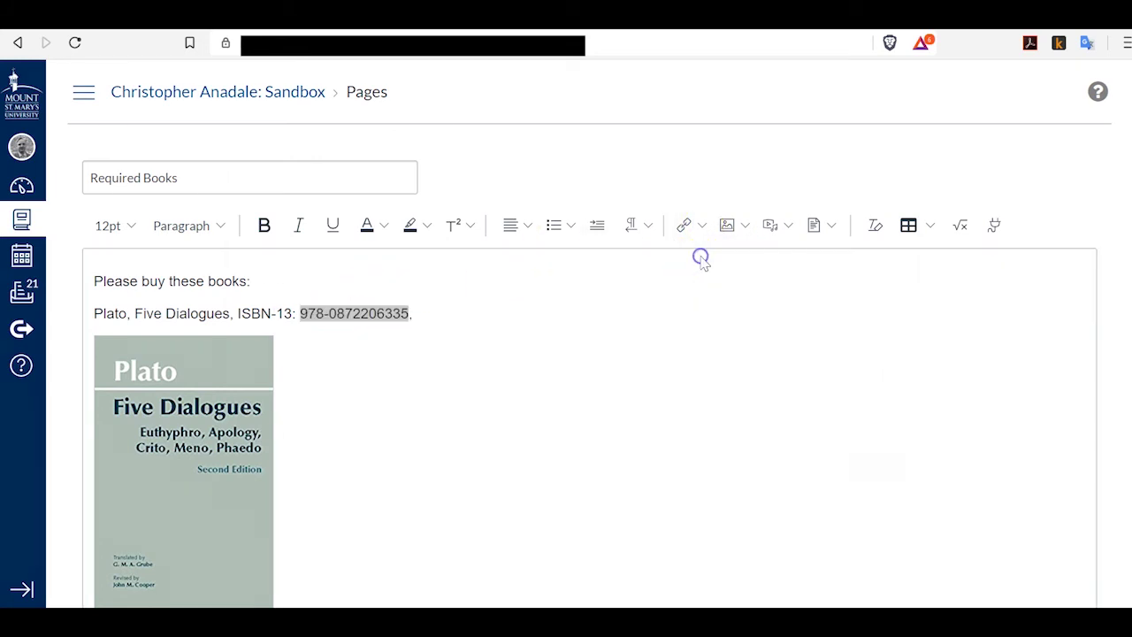
click(414, 382)
right_click(413, 382)
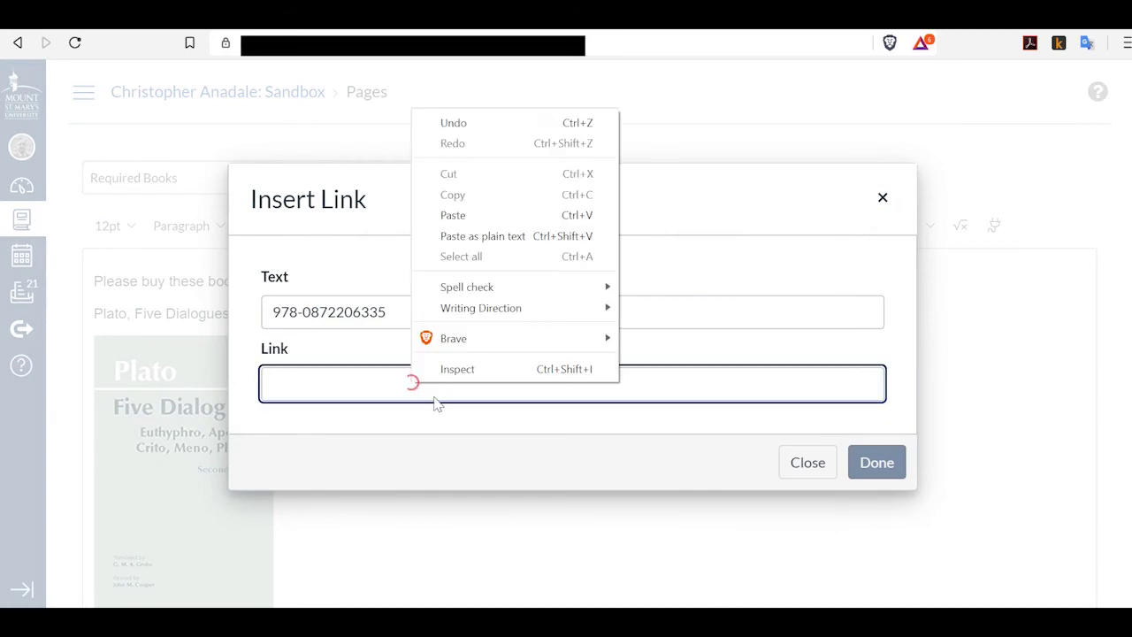
click(478, 236)
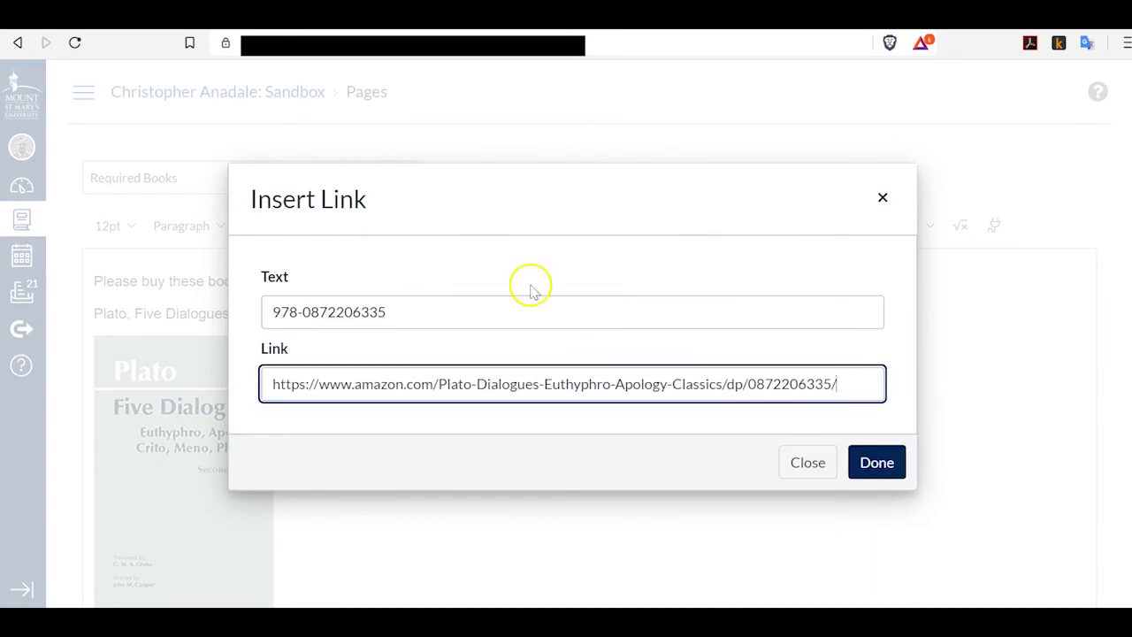
click(877, 465)
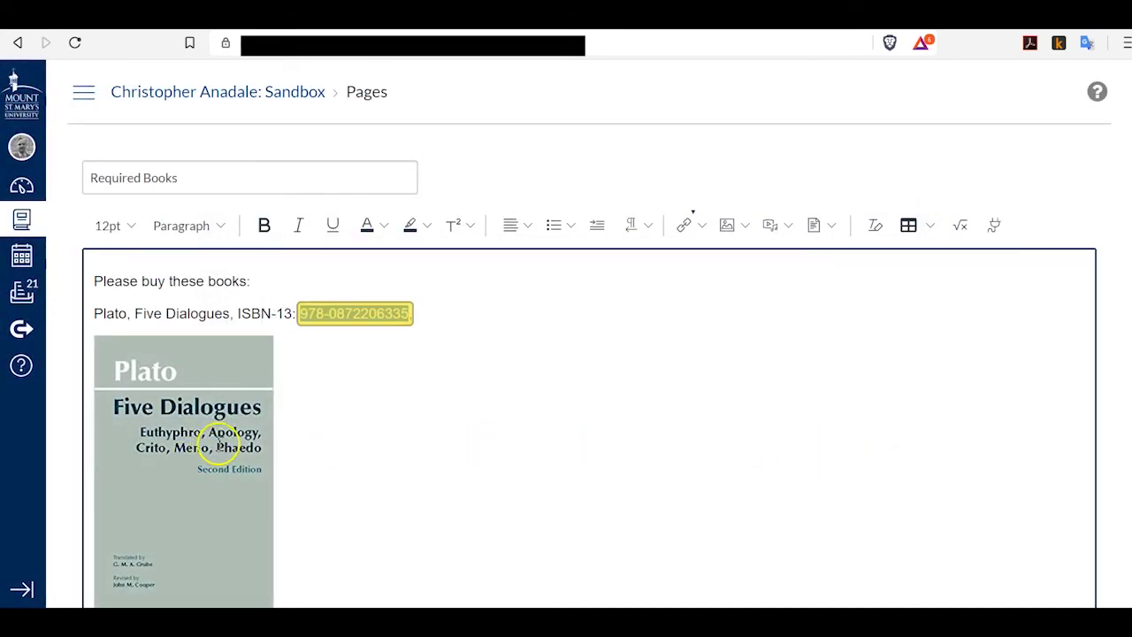
Link the Plato cover image to the same Amazon product address.
click(205, 438)
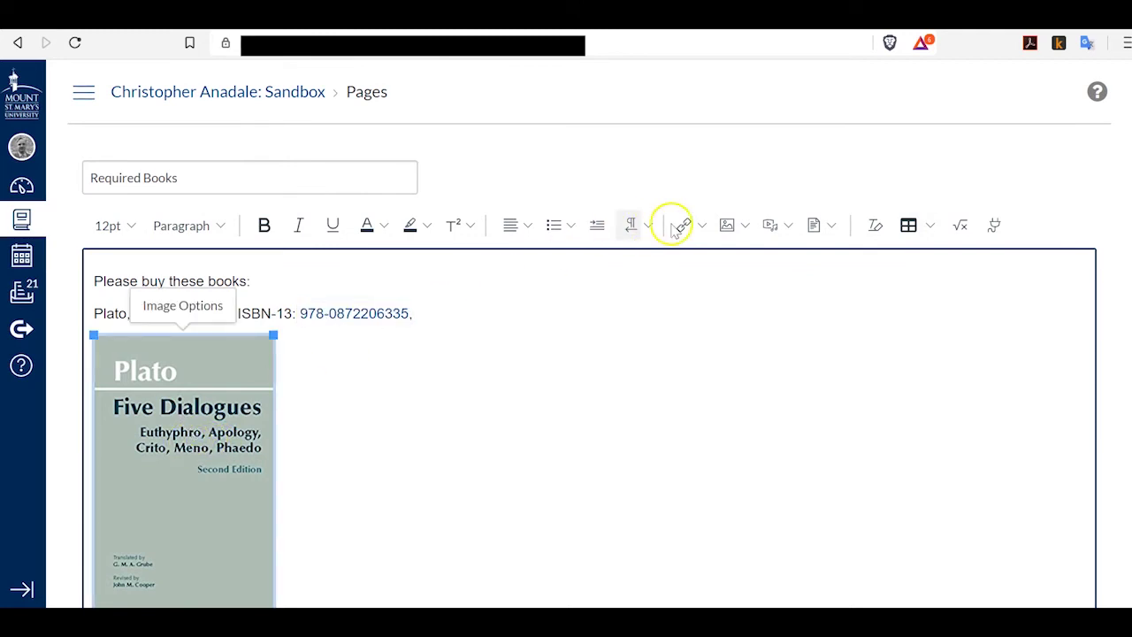
click(701, 224)
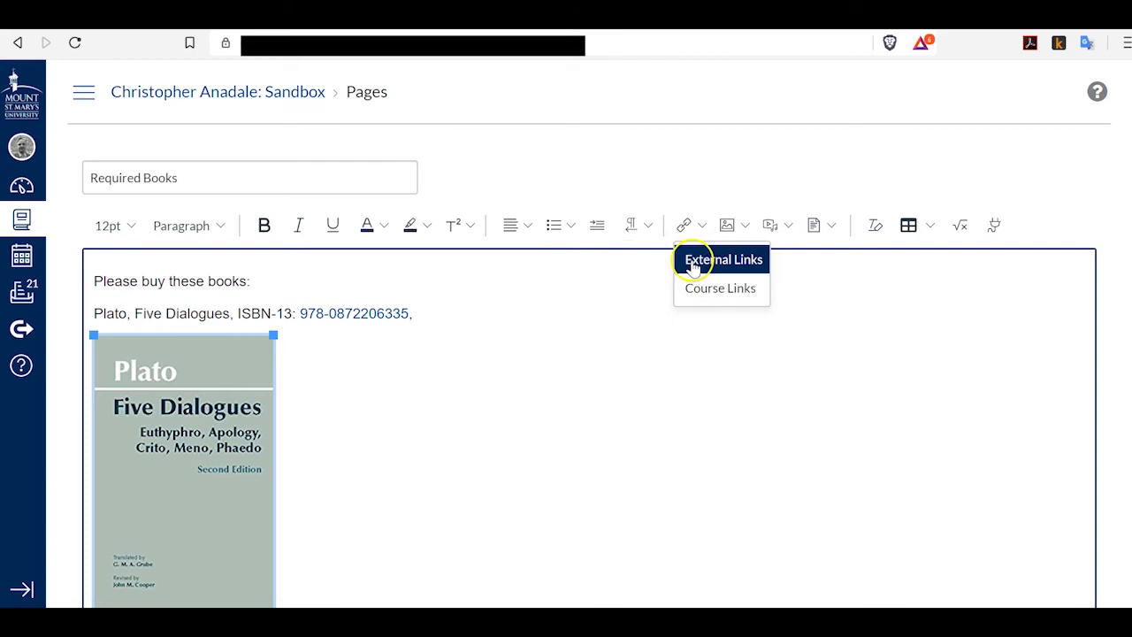
click(691, 259)
right_click(526, 347)
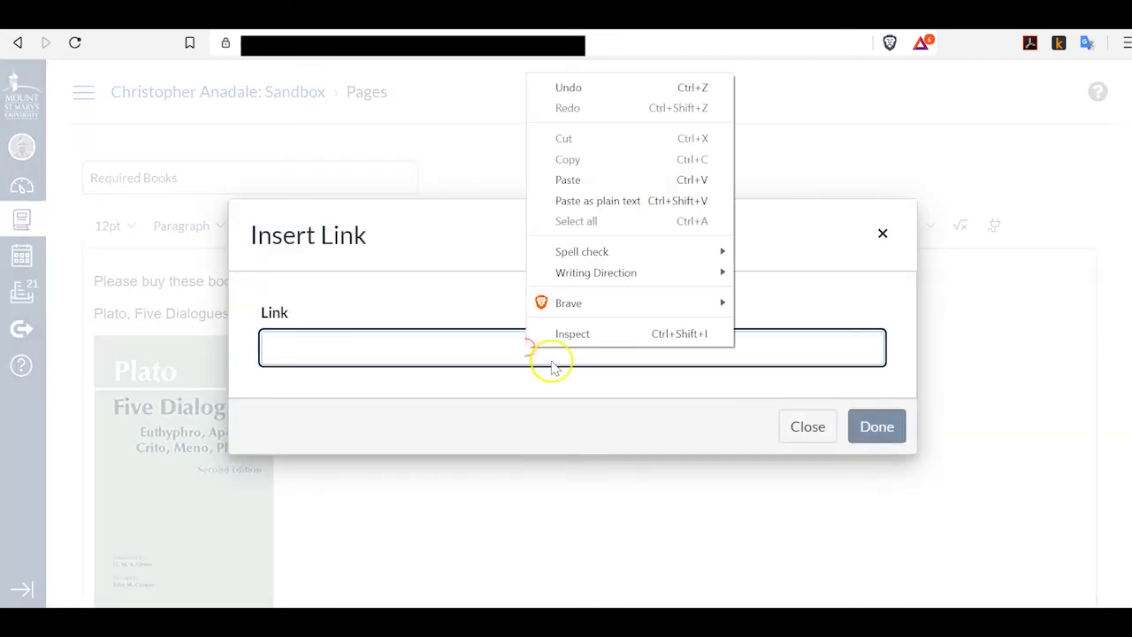
click(583, 196)
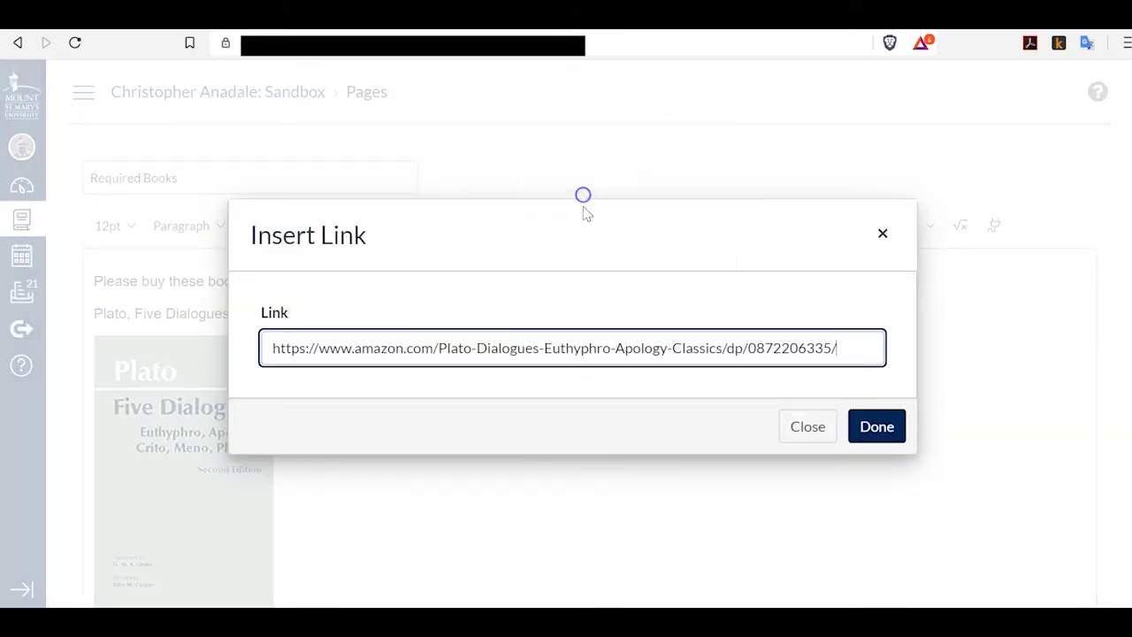
click(871, 428)
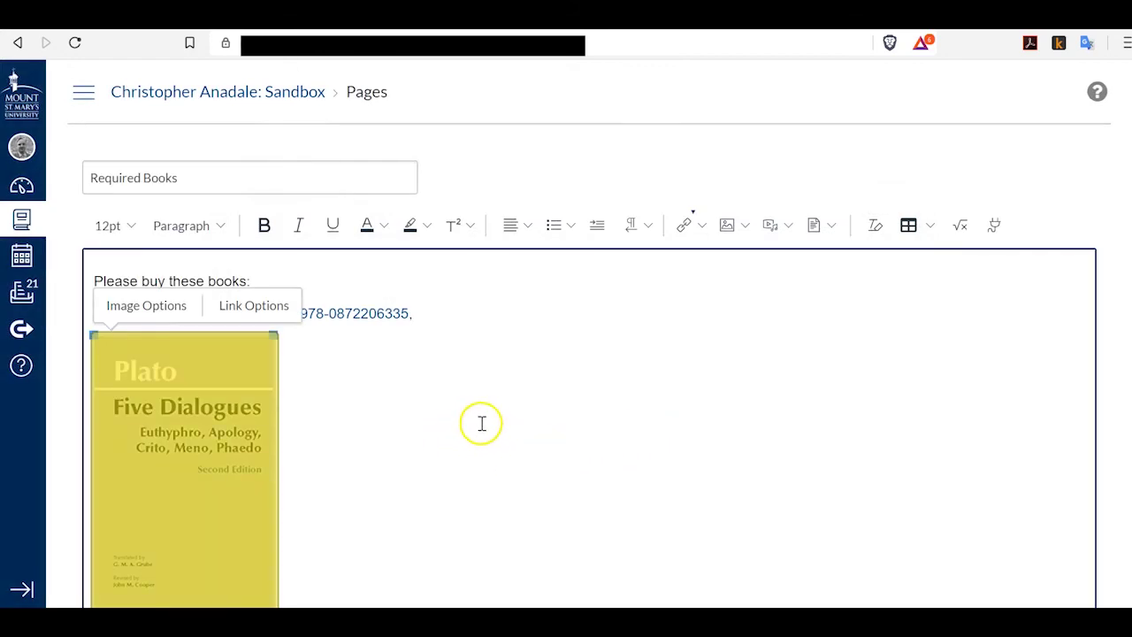
click(972, 424)
scroll(1065, 421, down, 1)
scroll(1025, 451, down, 3)
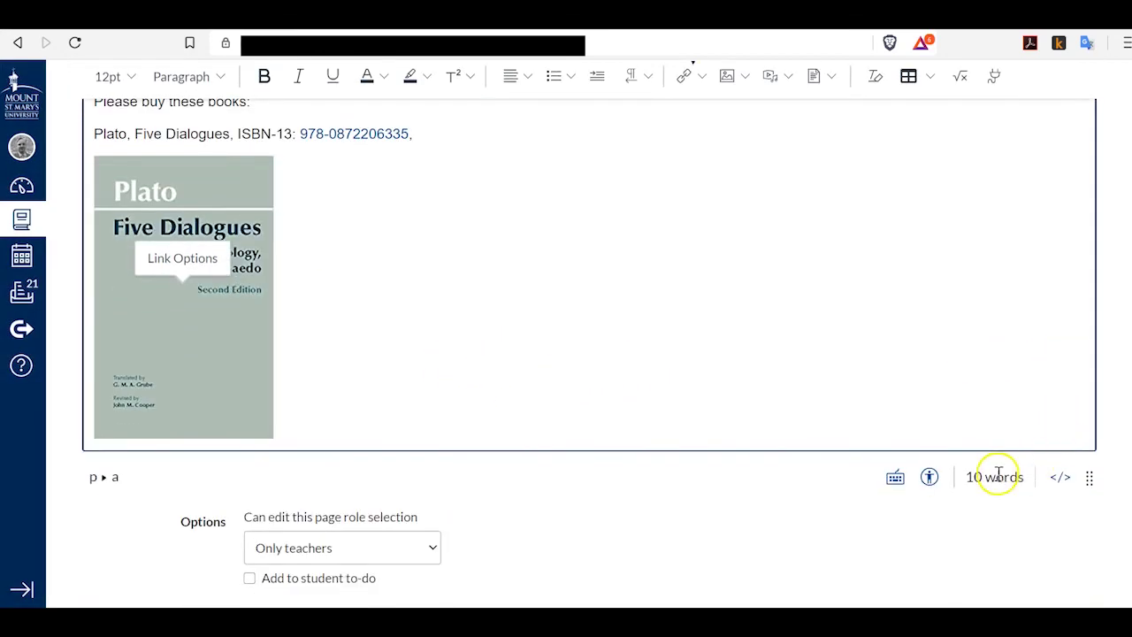
Save the Required Books page, verify the cover image opens Amazon, then go back.
click(1081, 572)
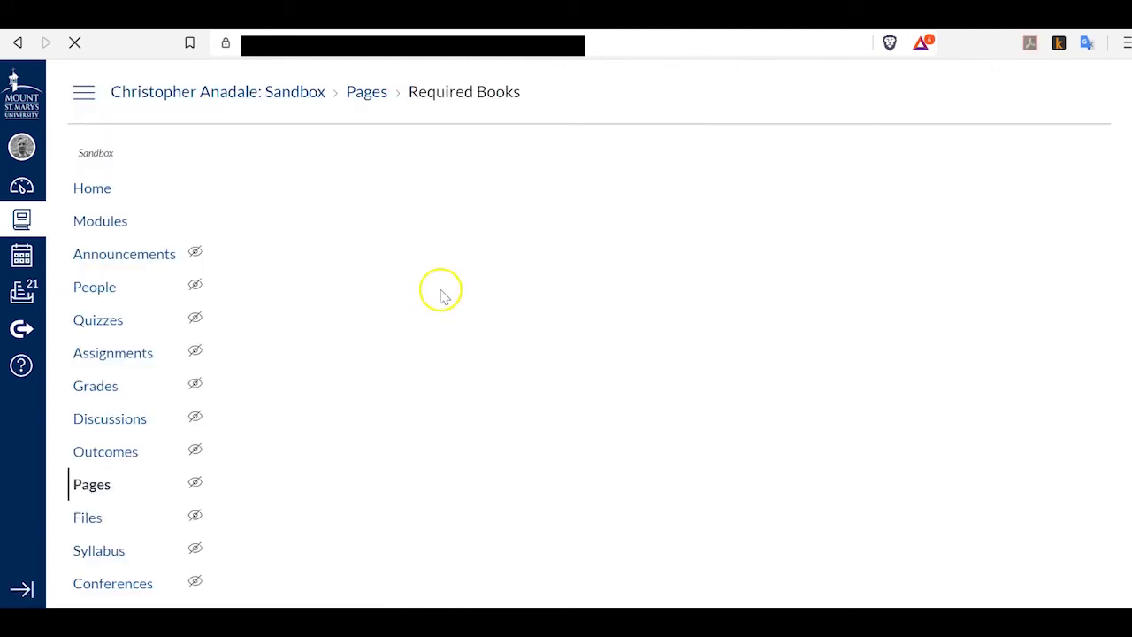
scroll(416, 293, down, 1)
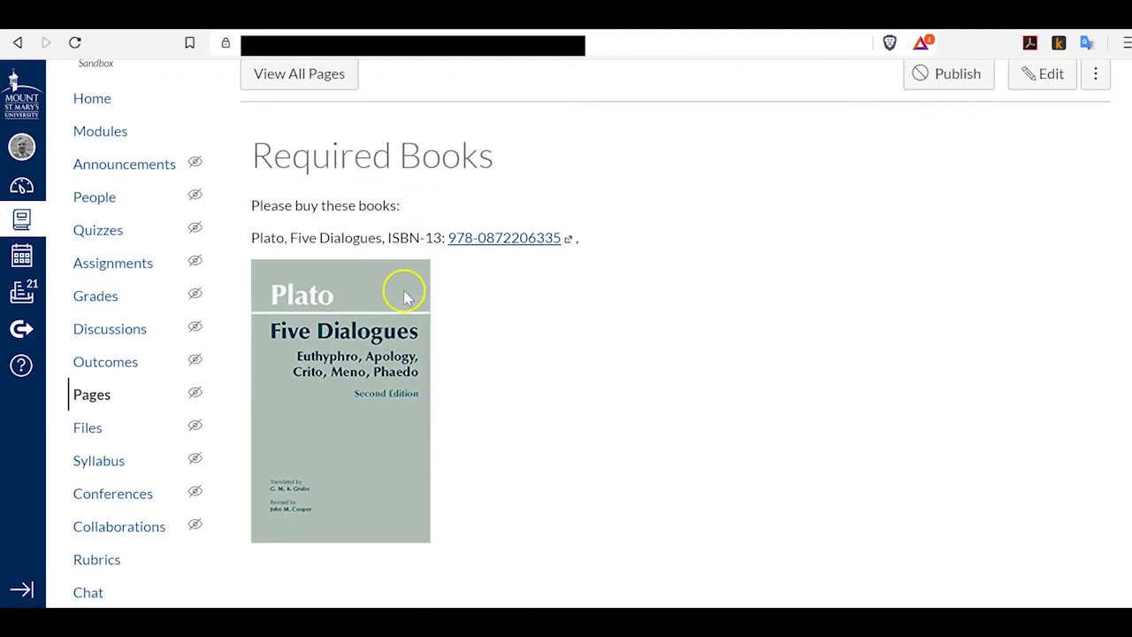
click(349, 364)
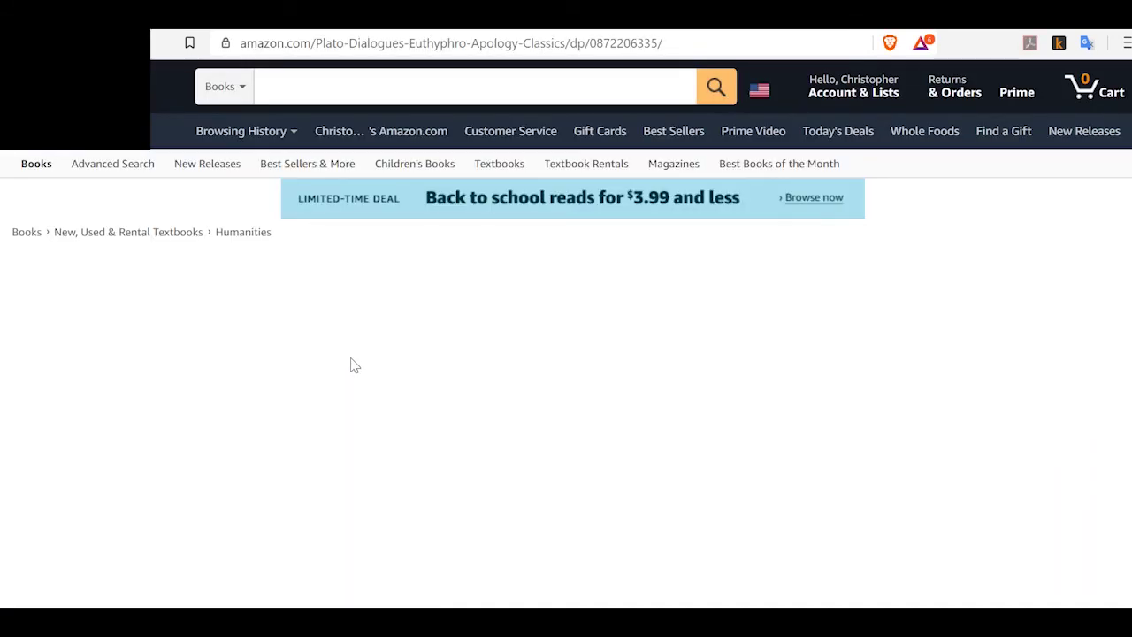
scroll(265, 362, down, 1)
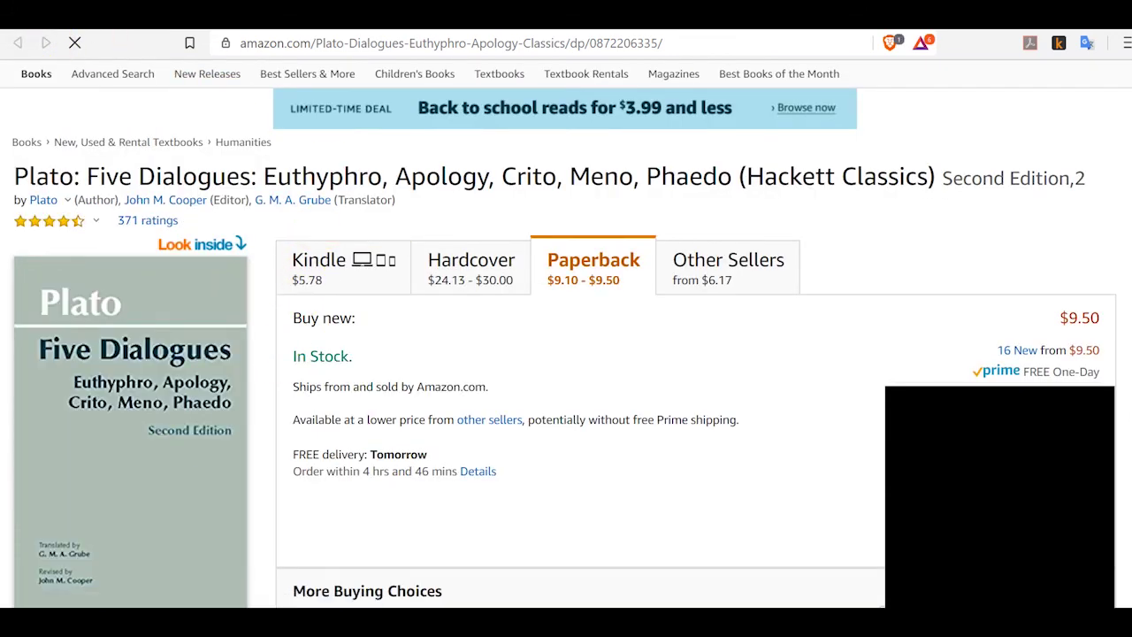
key(alt+Left)
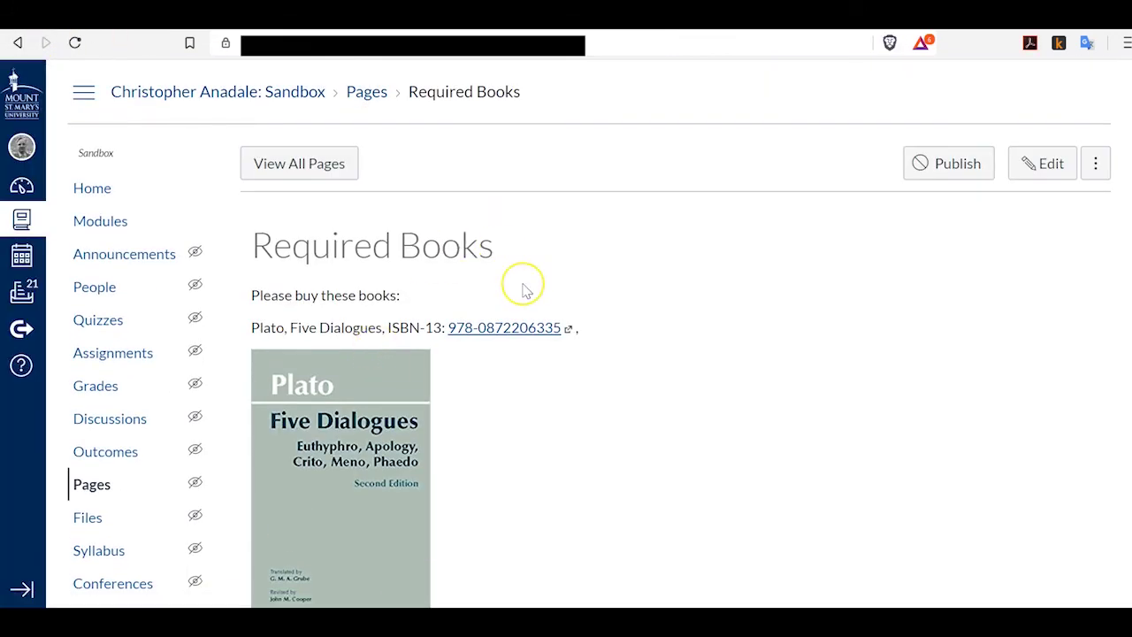